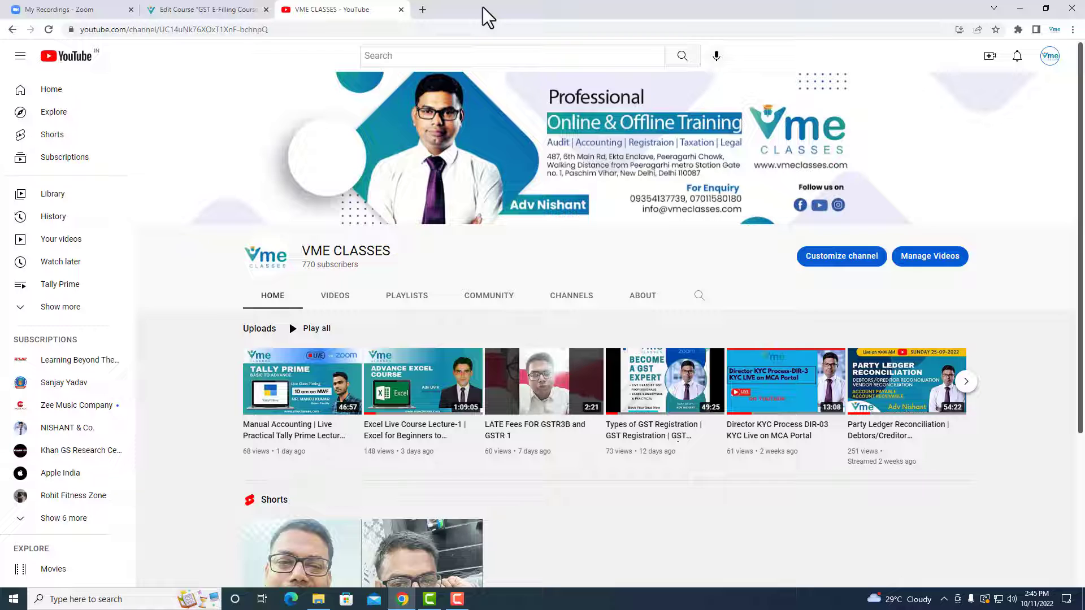
- Open google.com in a new browser tab
left_click(421, 8)
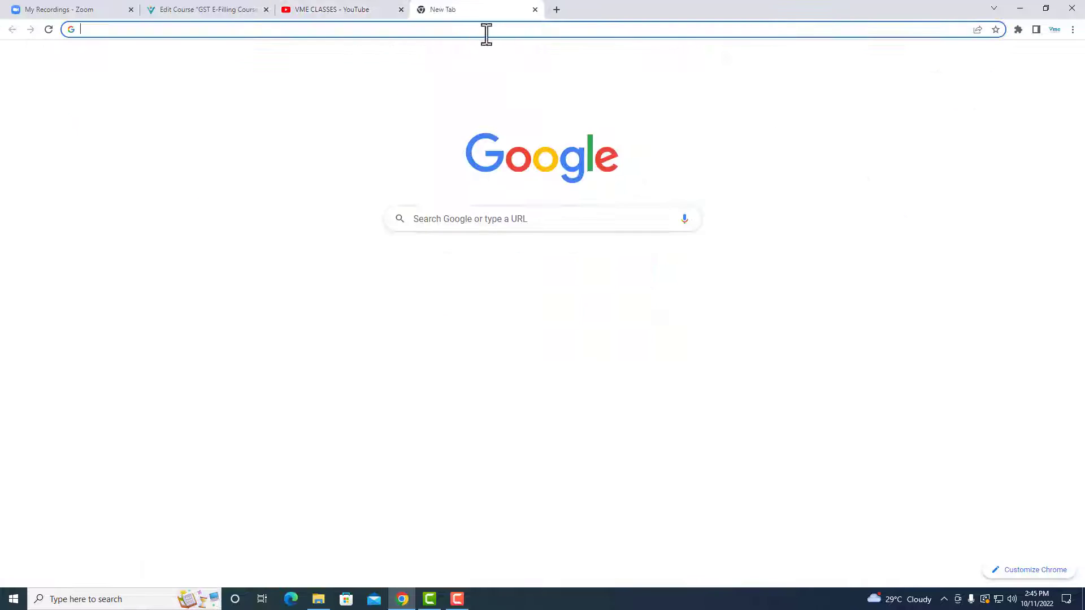
type("g")
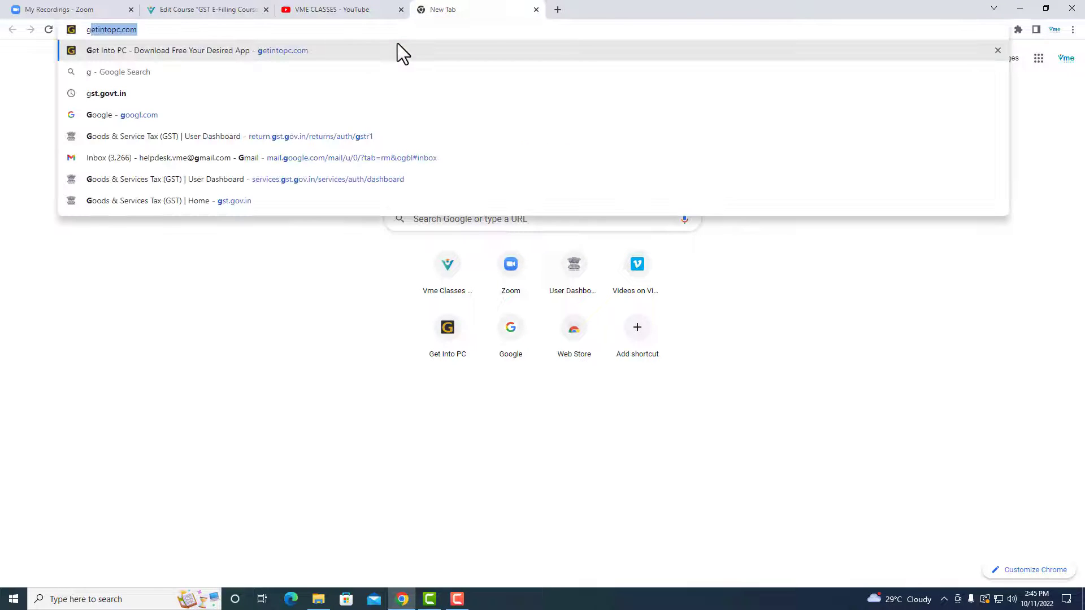
type("oogl")
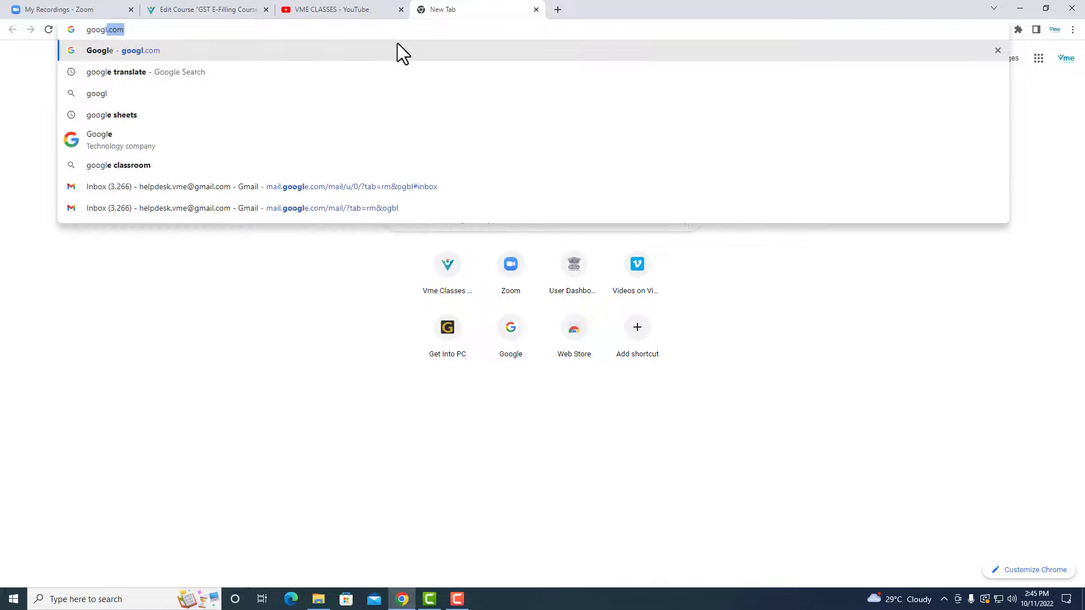
key("Return")
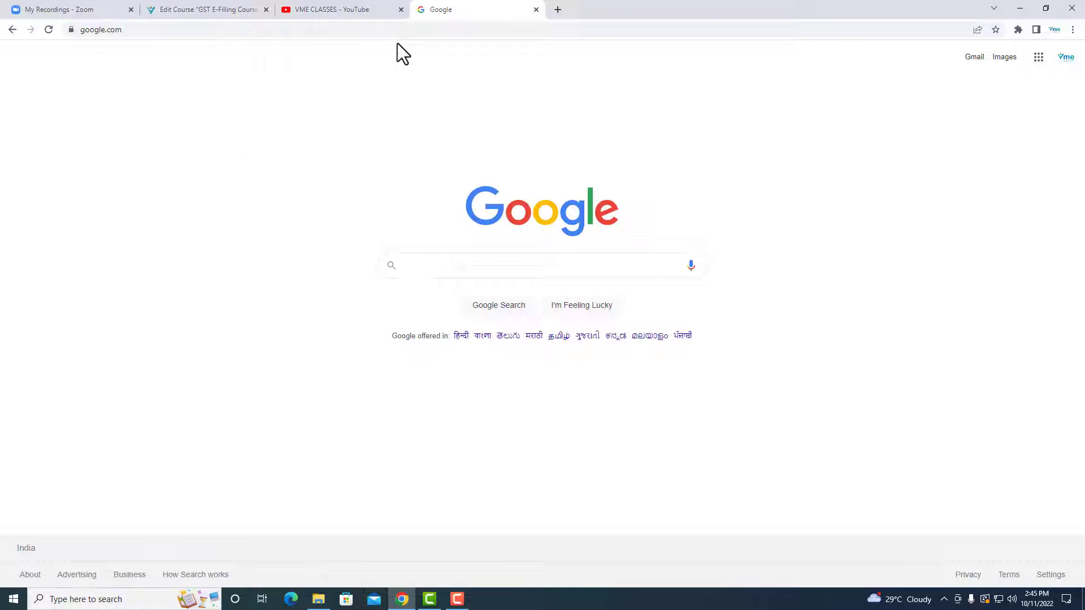
- Search Google for "eway login" and open the E-Way Bill site at docs.ewaybillgst.gov.in from the results
type("ewa")
key("Down")
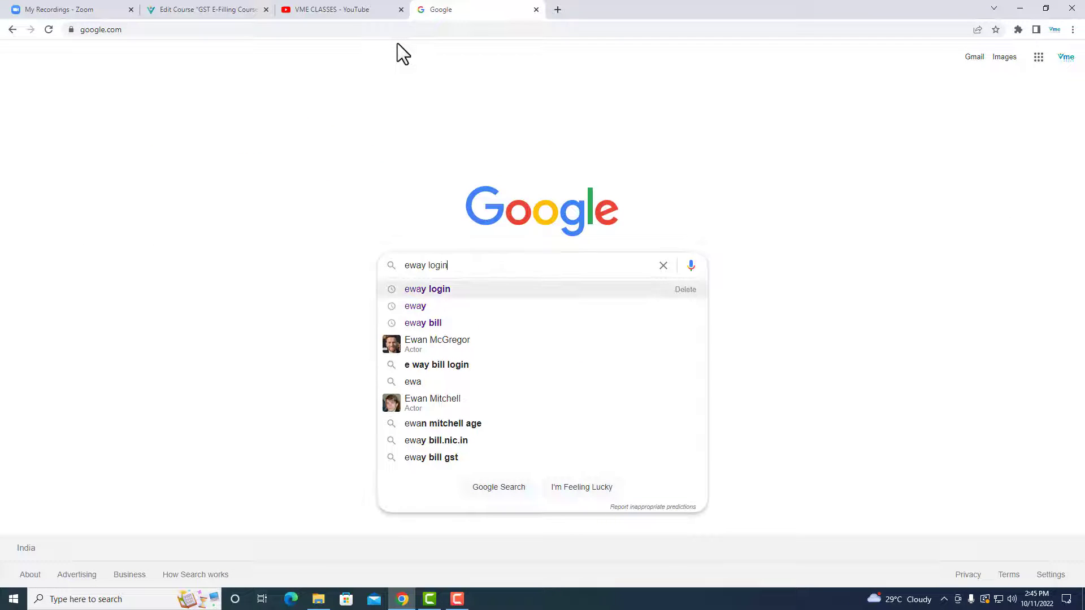
key("Return")
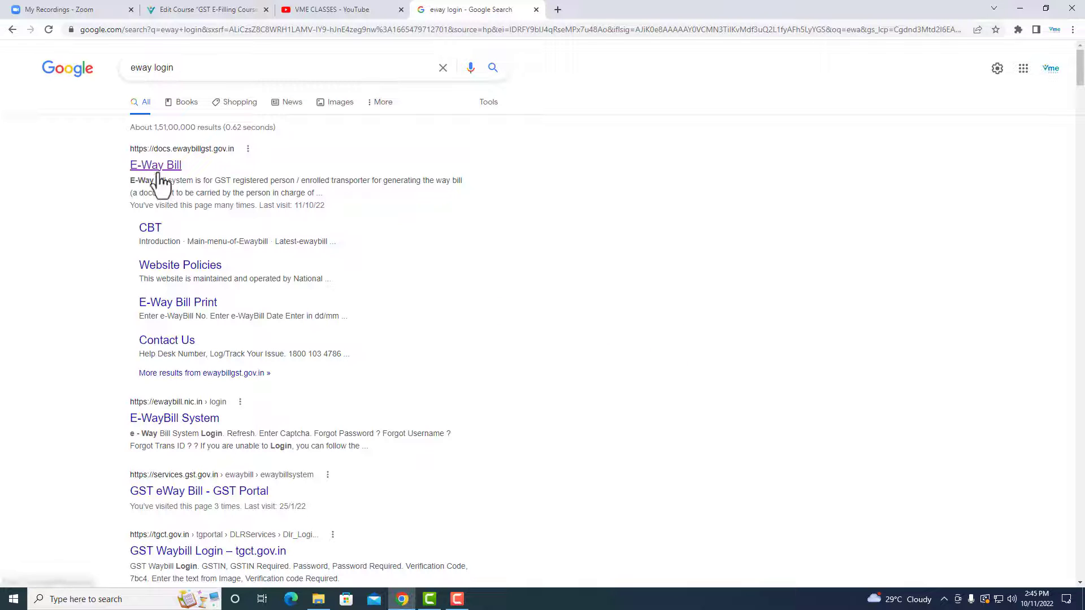
left_click(191, 164)
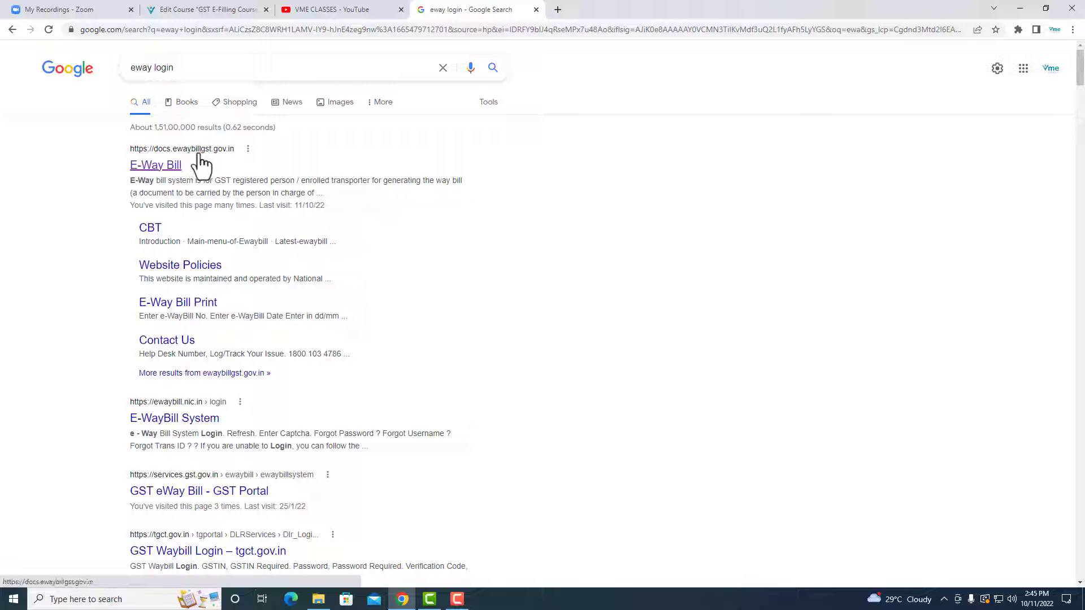
left_click(153, 174)
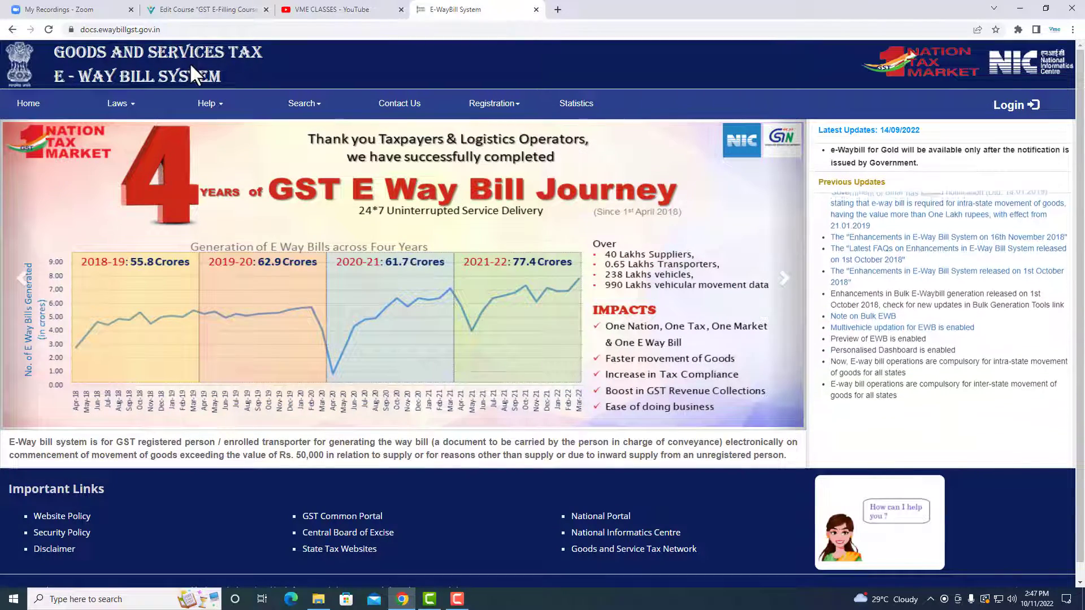
- Open the e-Way Bill Registration form and enter the business's GSTIN
mouse_move(508, 107)
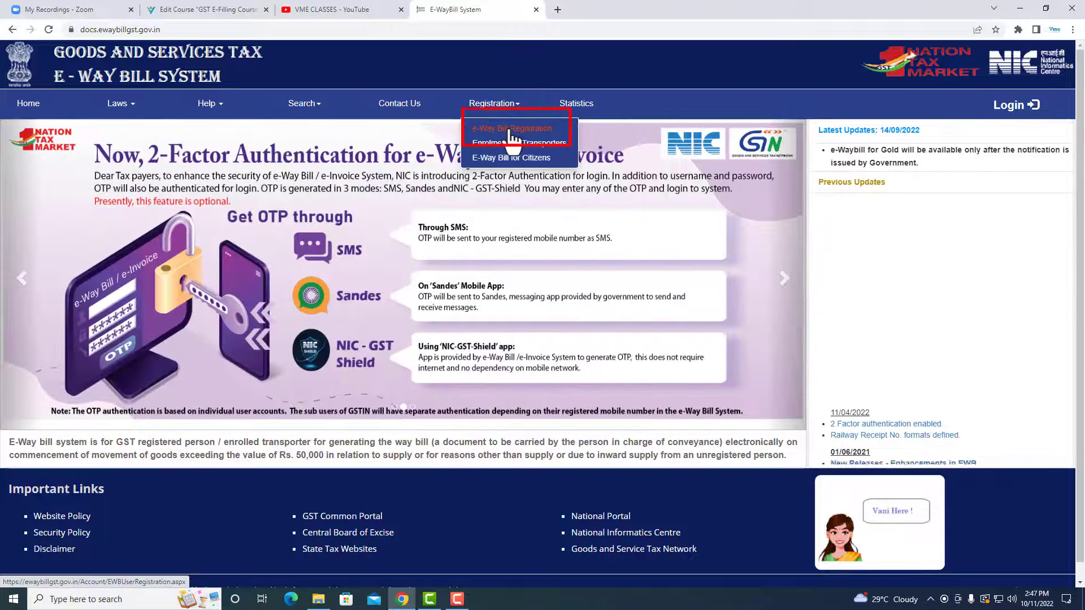
left_click(512, 130)
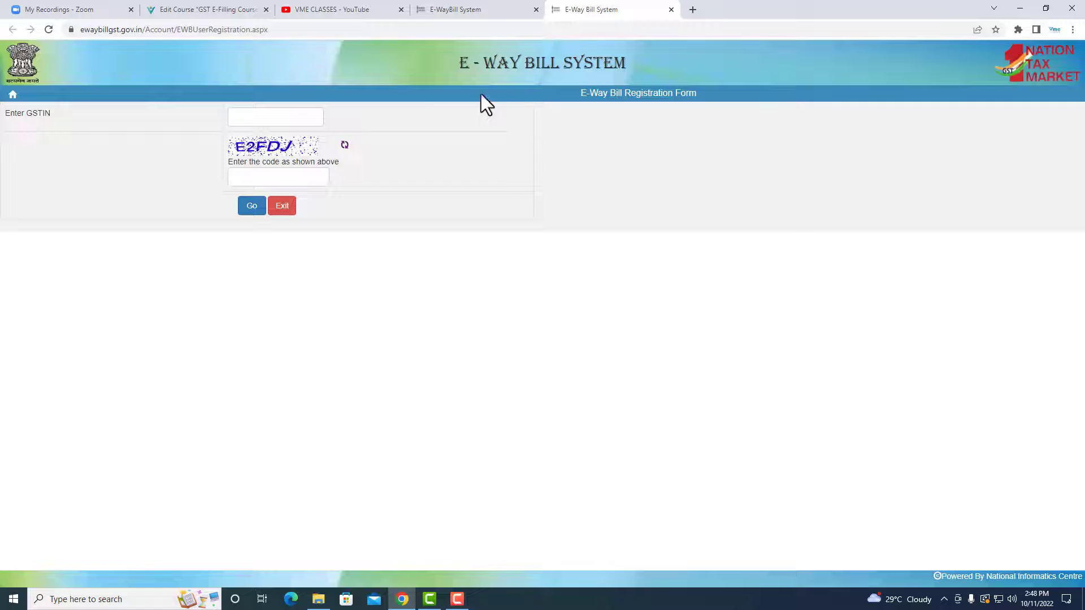
left_click(257, 120)
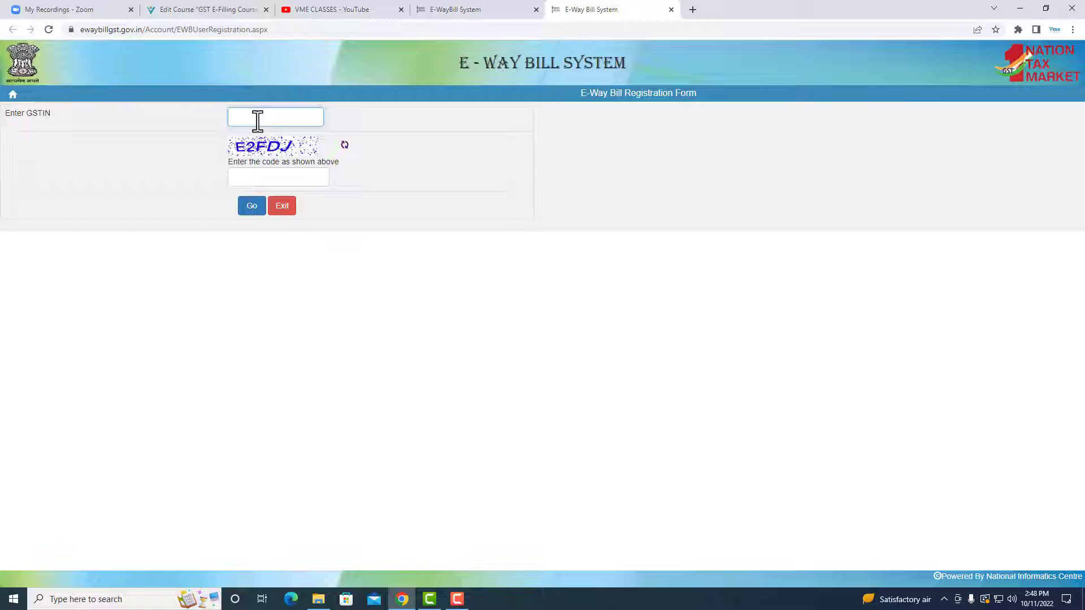
type("07")
- Fill in the captcha code shown under the GSTIN and submit it to load the applicant's details
left_click(234, 176)
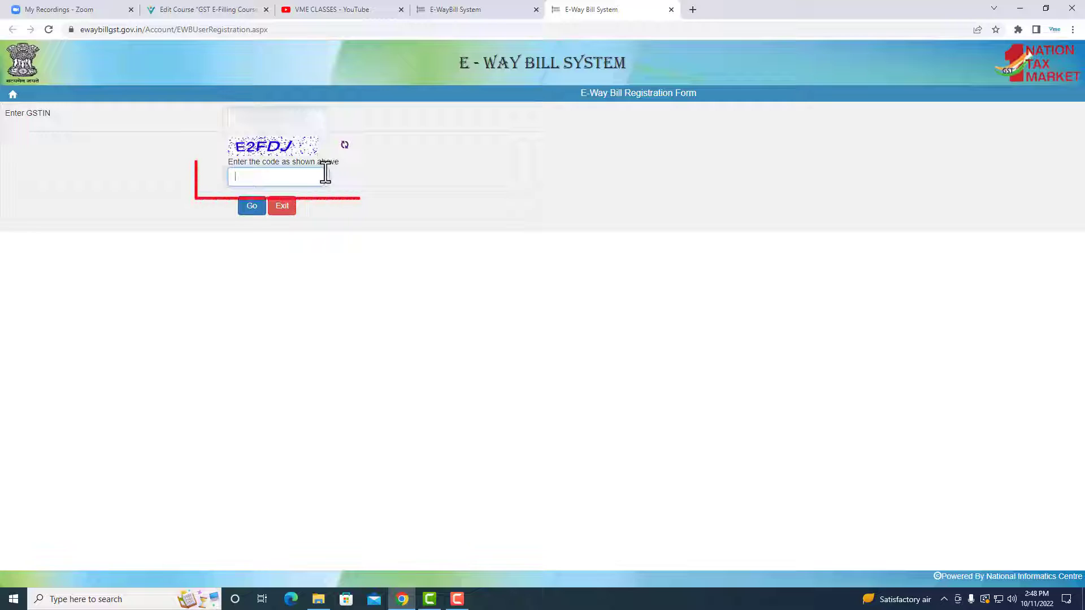
type("E")
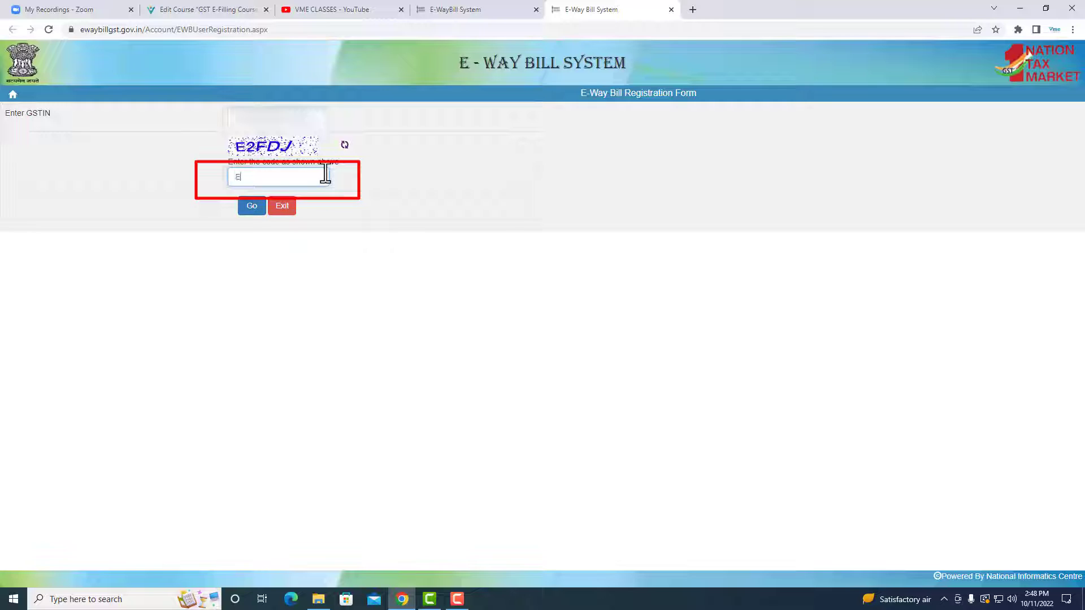
type("2FDJ")
left_click(252, 207)
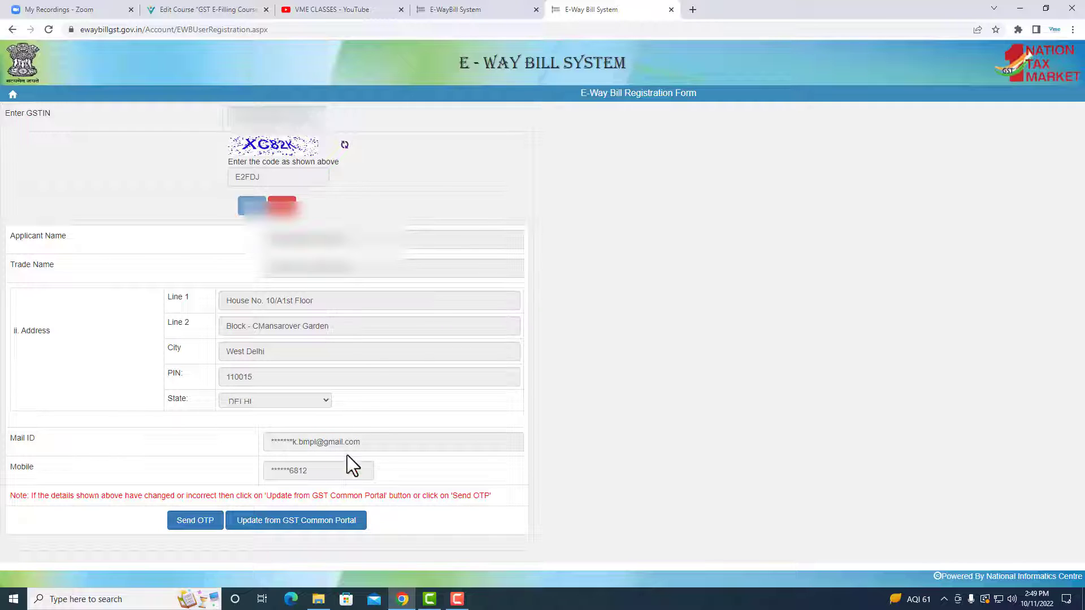
- Send an OTP to the registered mobile number, enter the received code and verify it
left_click(205, 525)
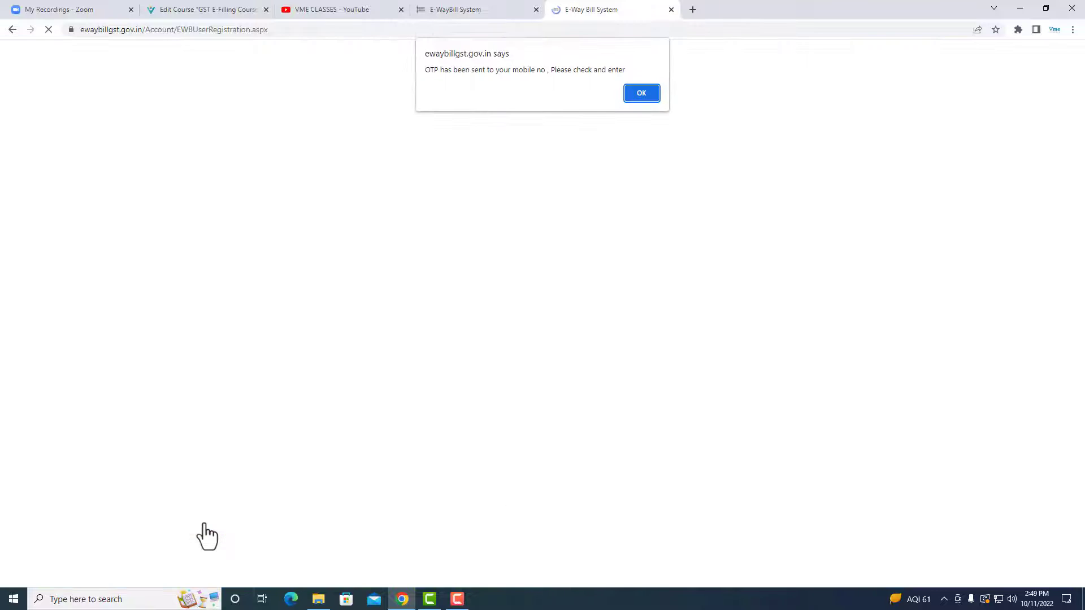
left_click(641, 94)
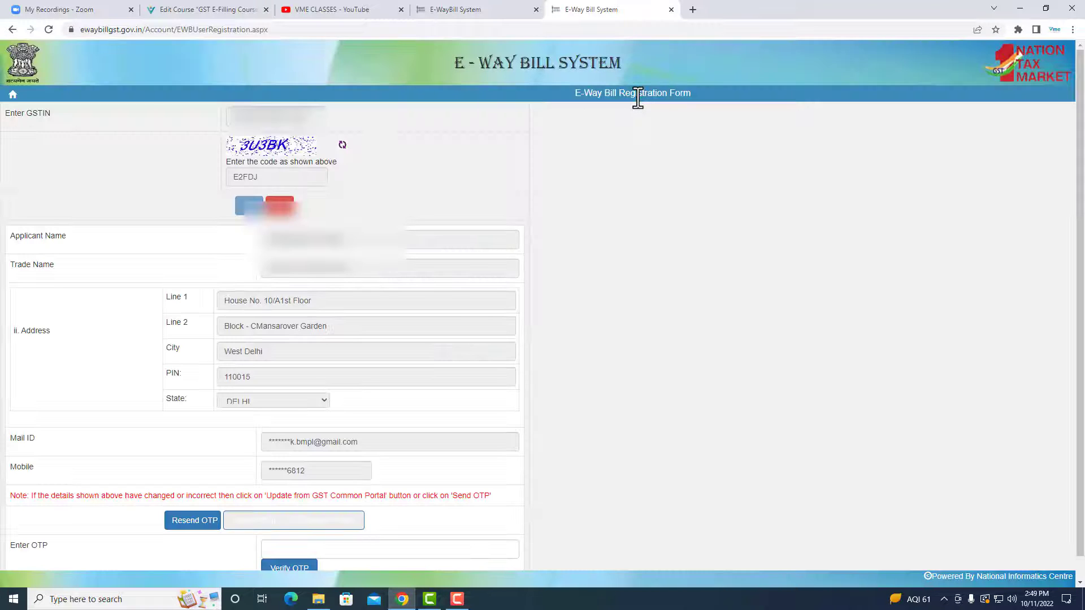
scroll(446, 452, "down", 1)
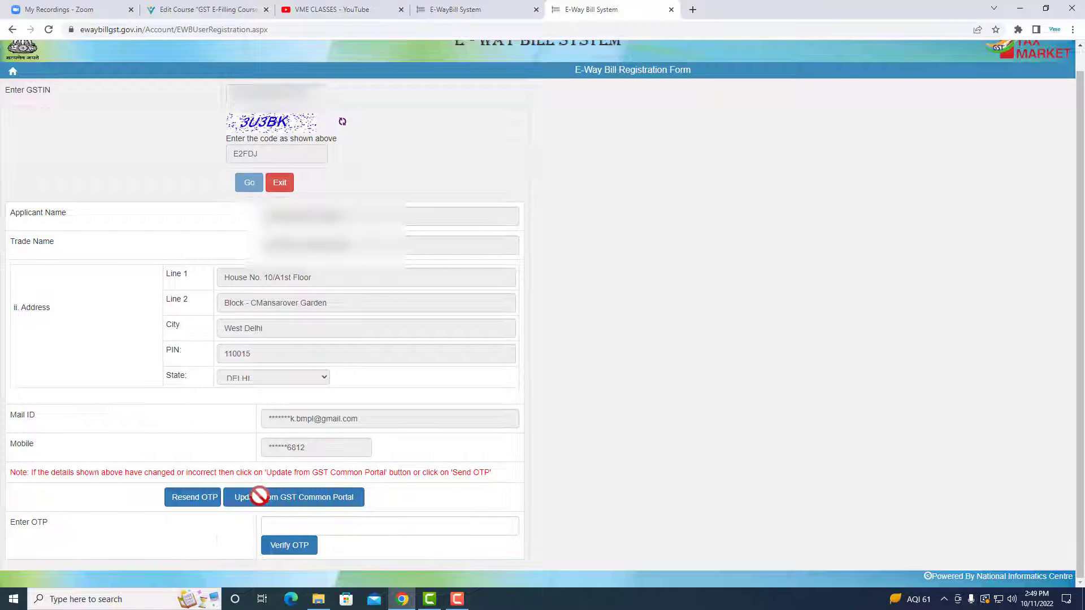
left_click(281, 528)
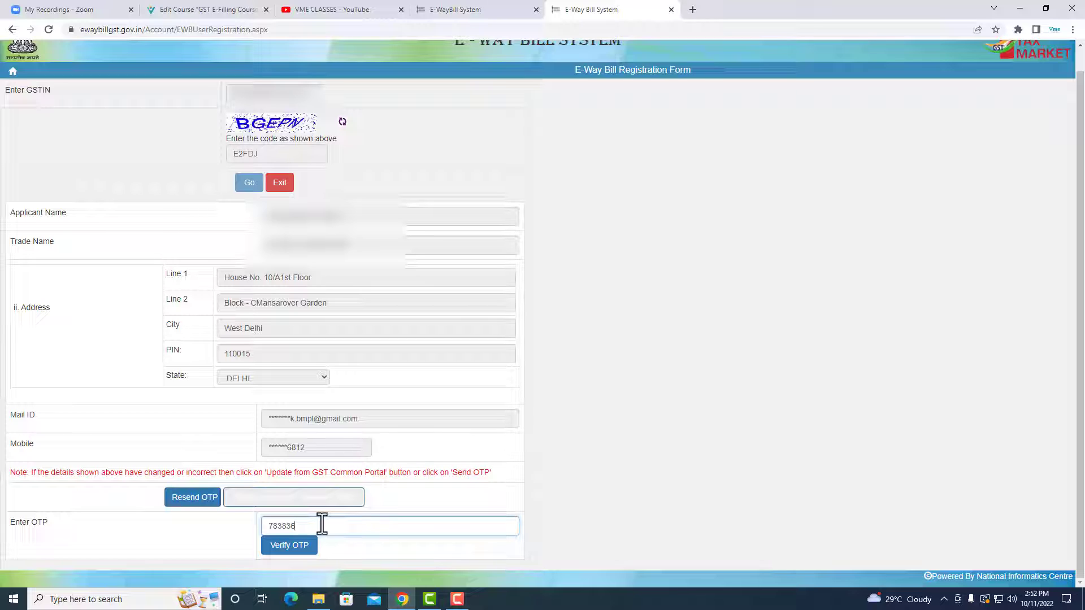
left_click(288, 546)
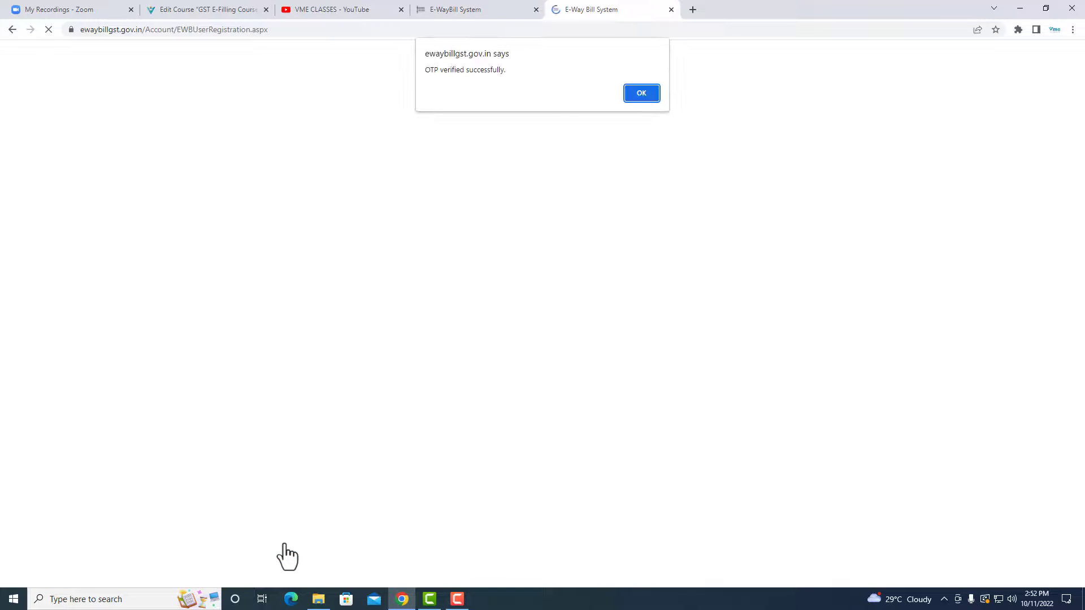
left_click(642, 93)
- Fill in the User Name of the new account with the GSTIN from the registration form
scroll(402, 412, "down", 3)
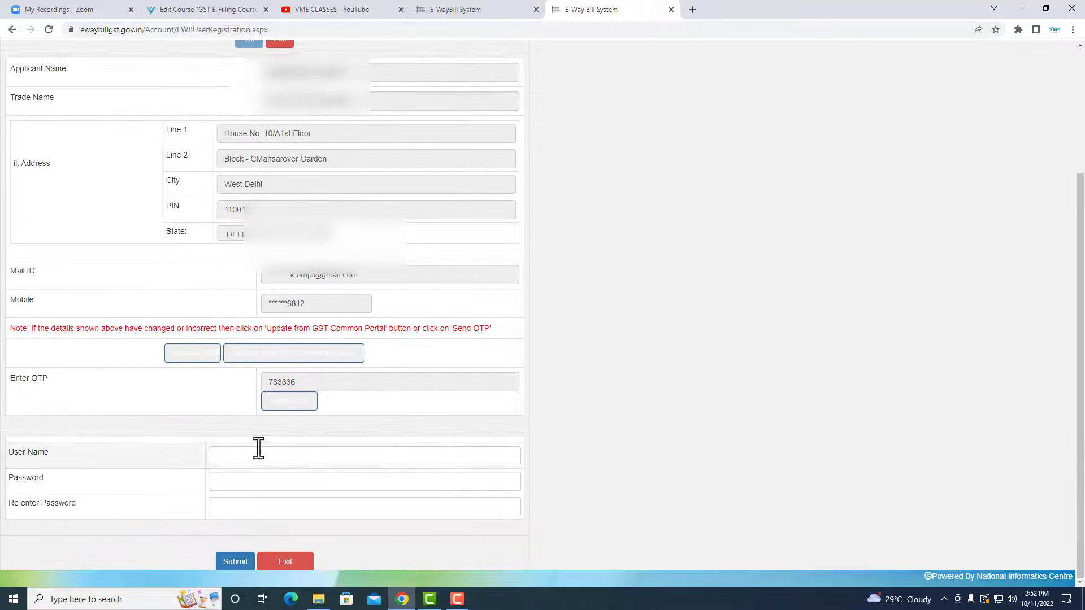
scroll(255, 450, "up", 3)
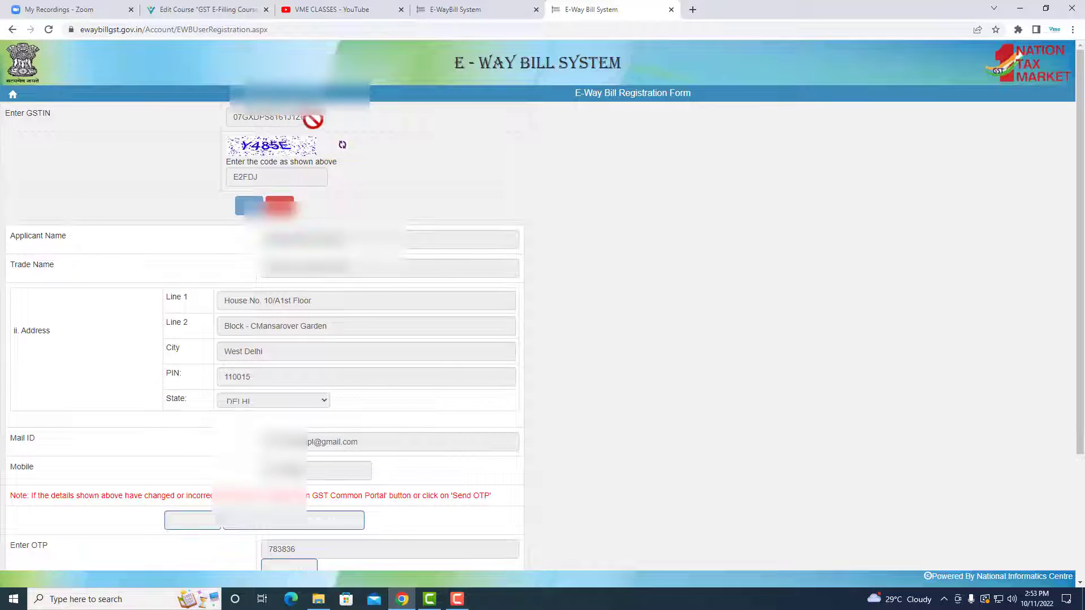
scroll(312, 119, "down", 3)
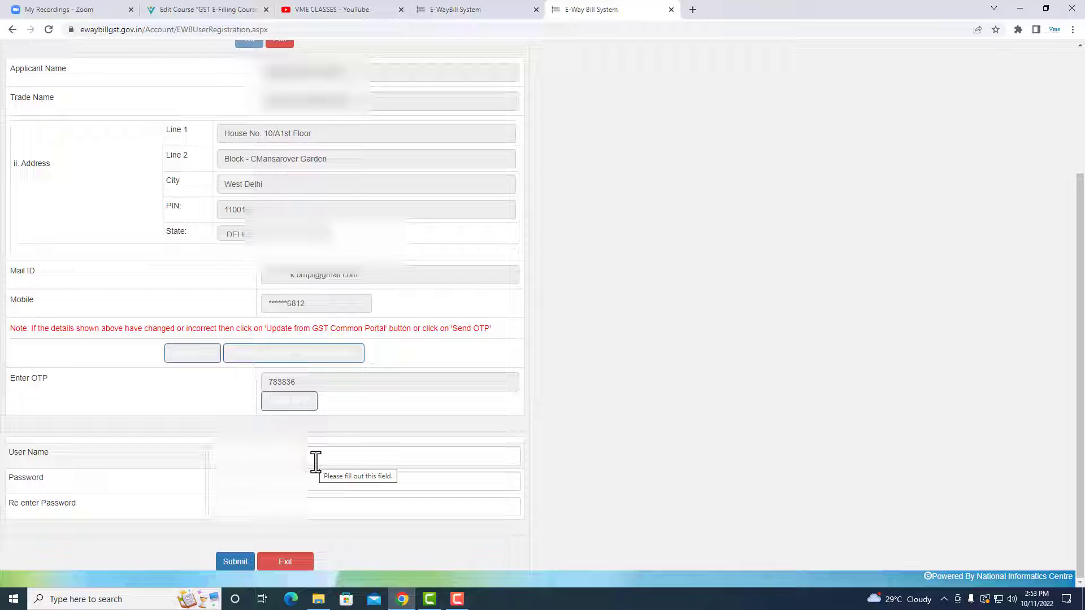
scroll(314, 460, "up", 3)
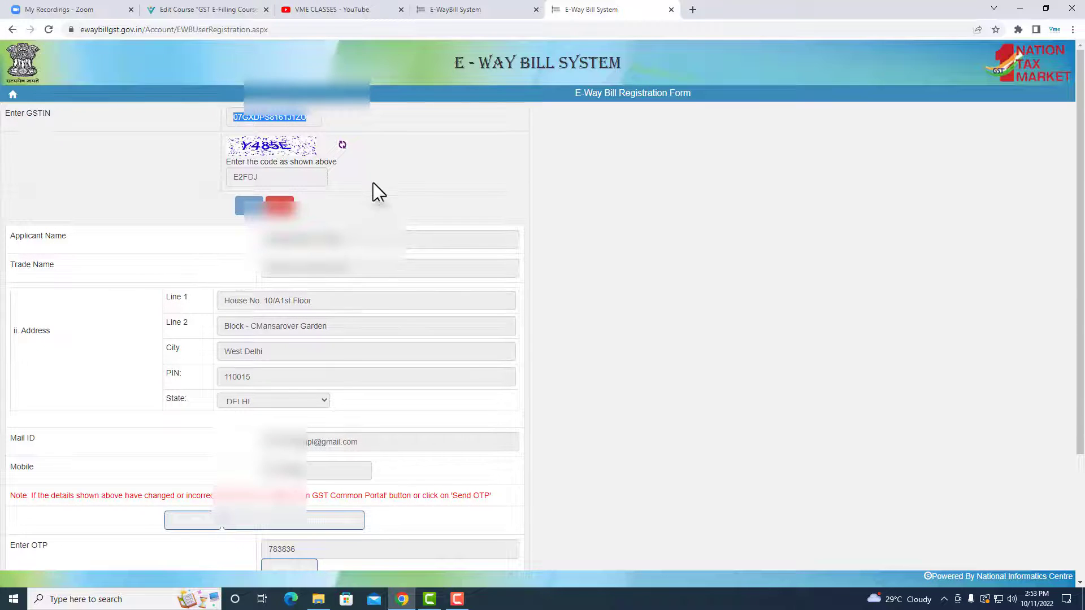
scroll(355, 449, "down", 2)
scroll(355, 449, "down", 1)
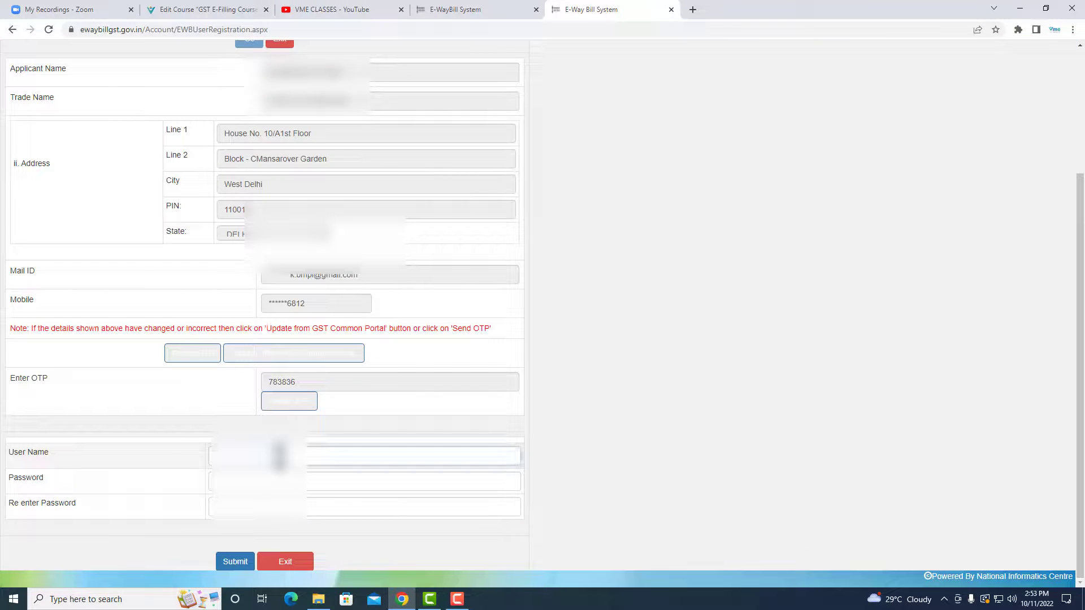
left_click(279, 457)
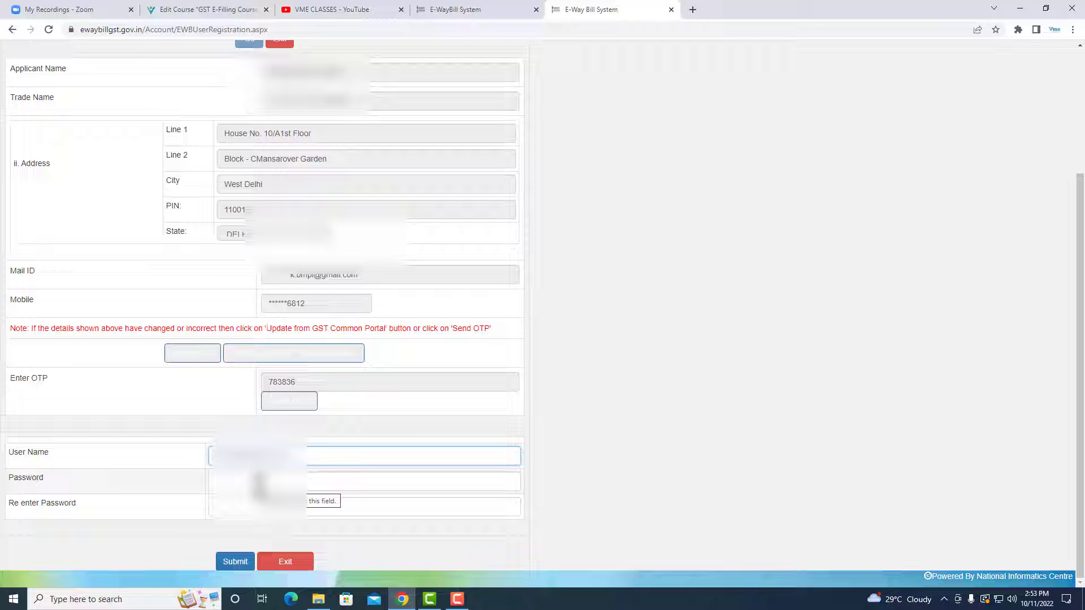
- Enter and re-enter the account password, submit the registration form and acknowledge the message
left_click(259, 481)
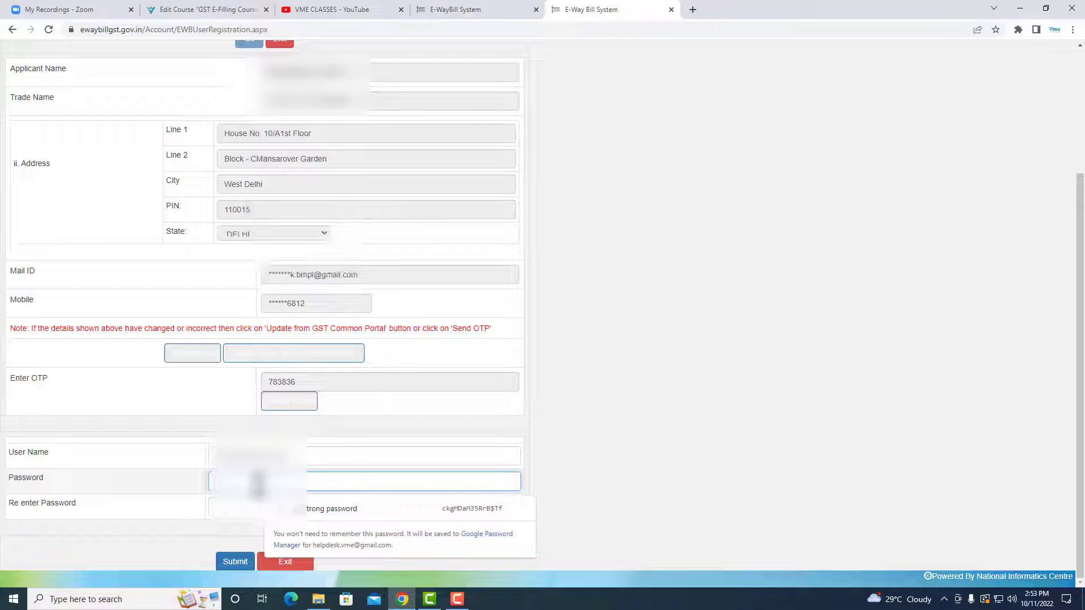
type("•")
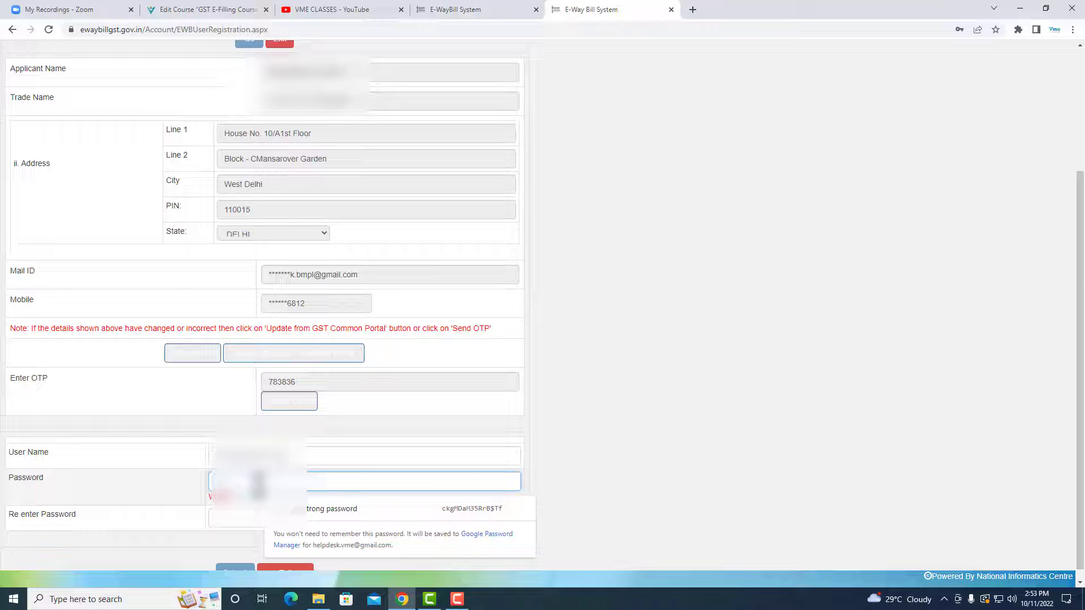
type("•")
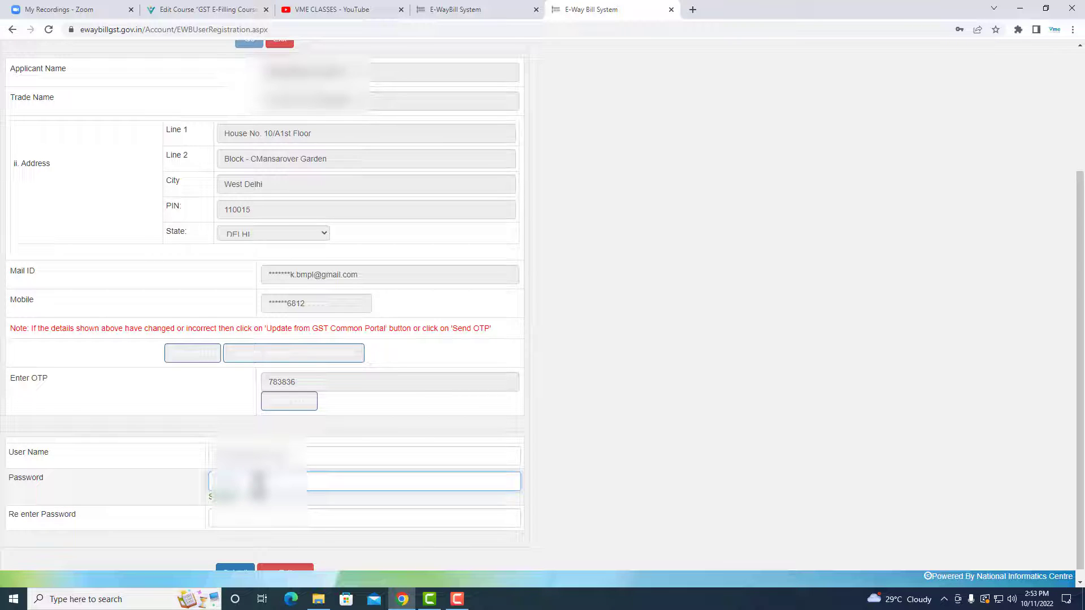
left_click(237, 517)
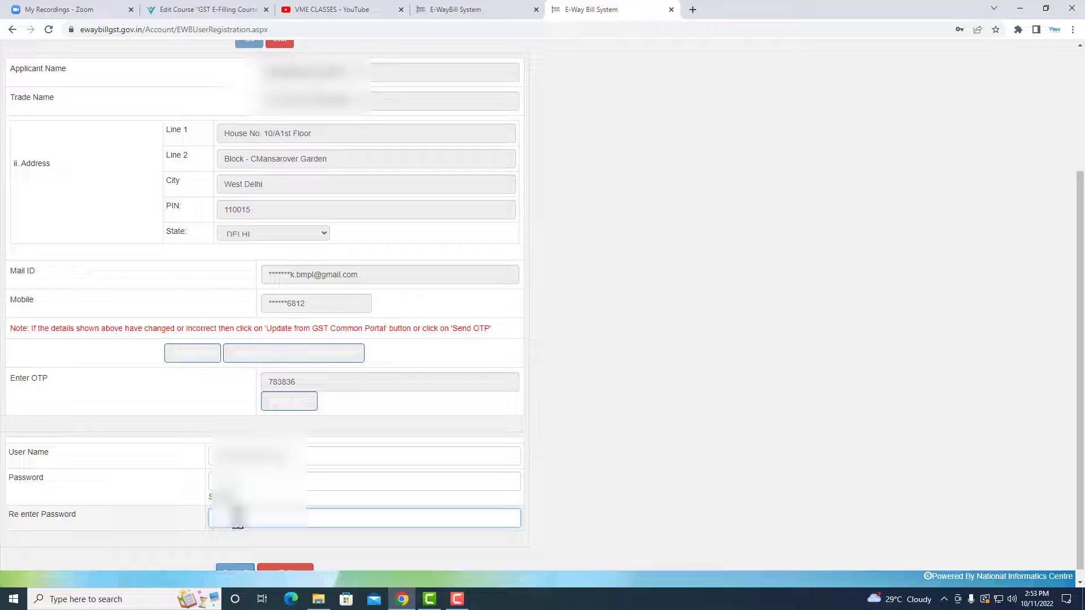
type("*")
scroll(237, 518, "down", 1)
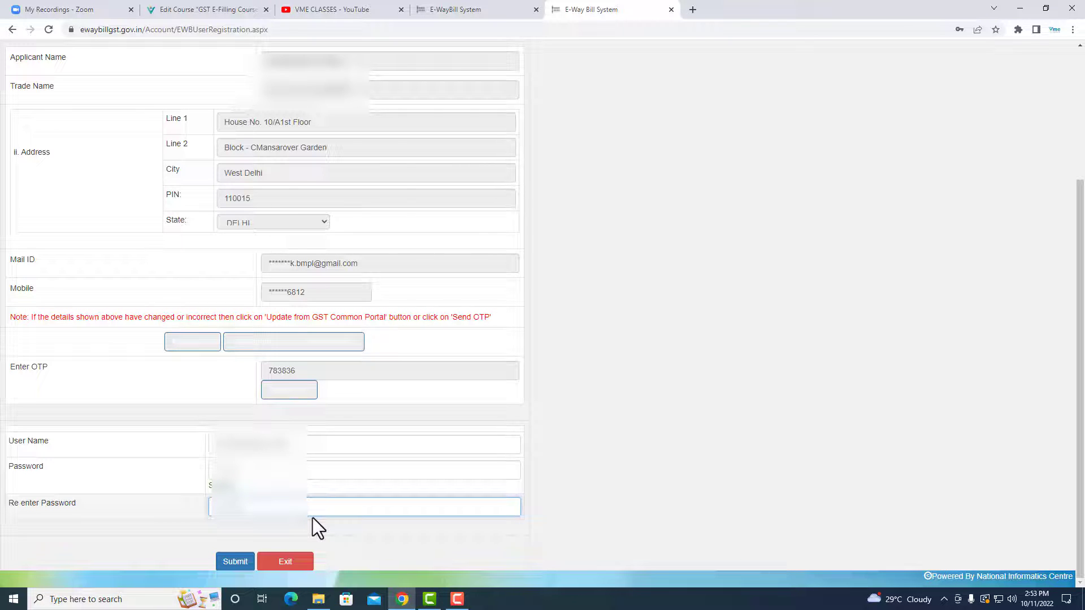
left_click(235, 562)
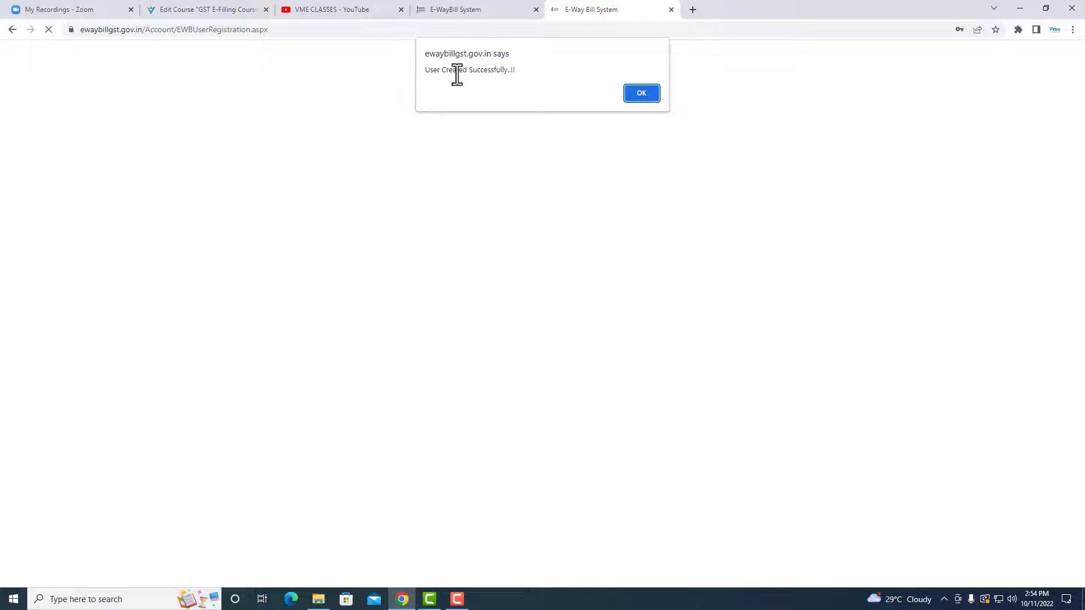
left_click(645, 94)
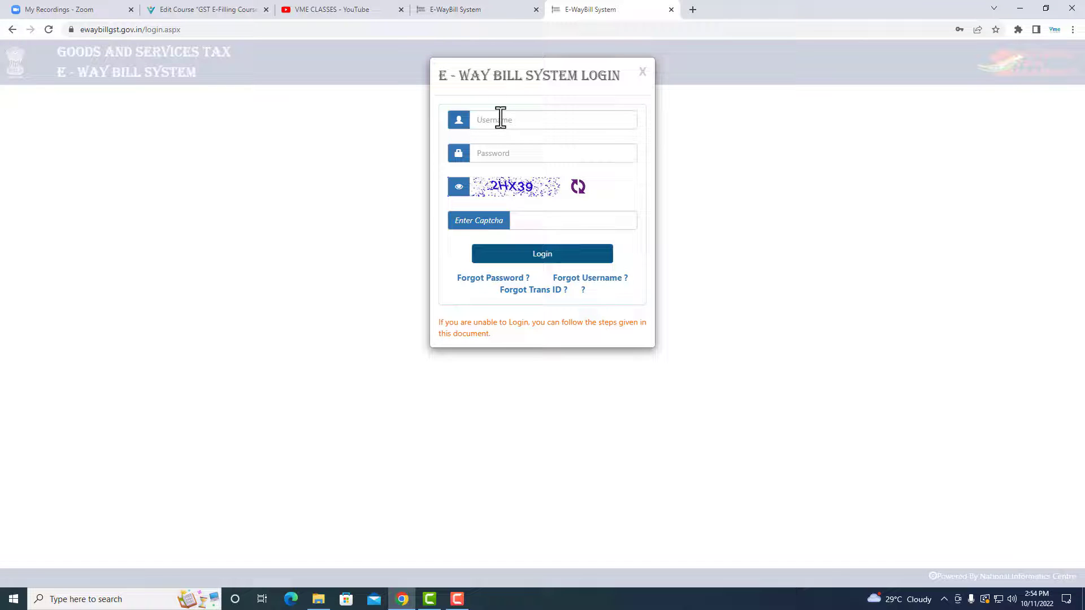
- Return to the E-WayBill System home page and show its registration options
left_click(455, 8)
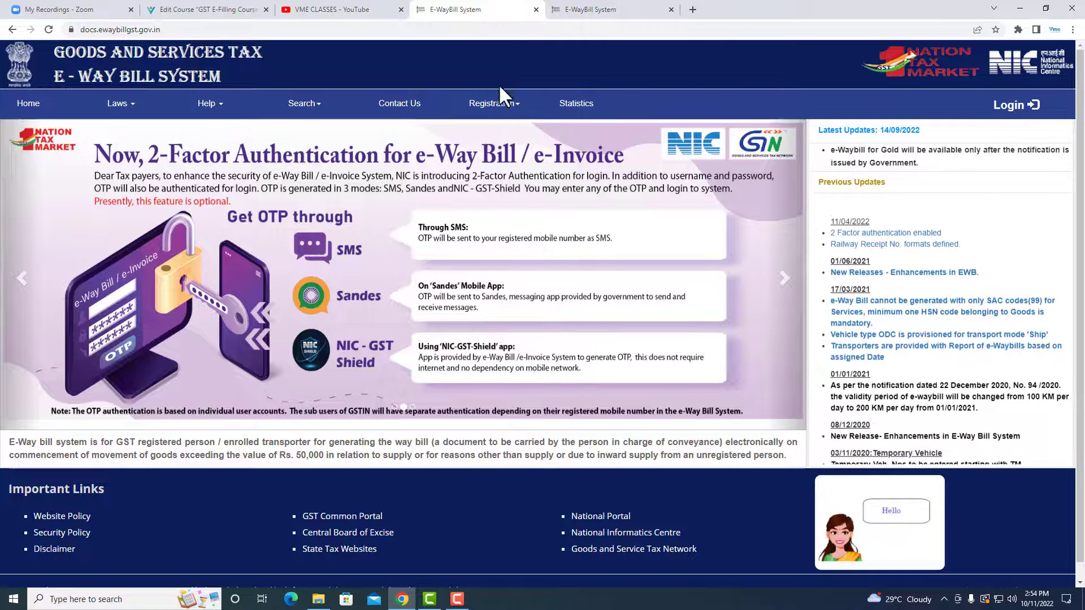
mouse_move(514, 112)
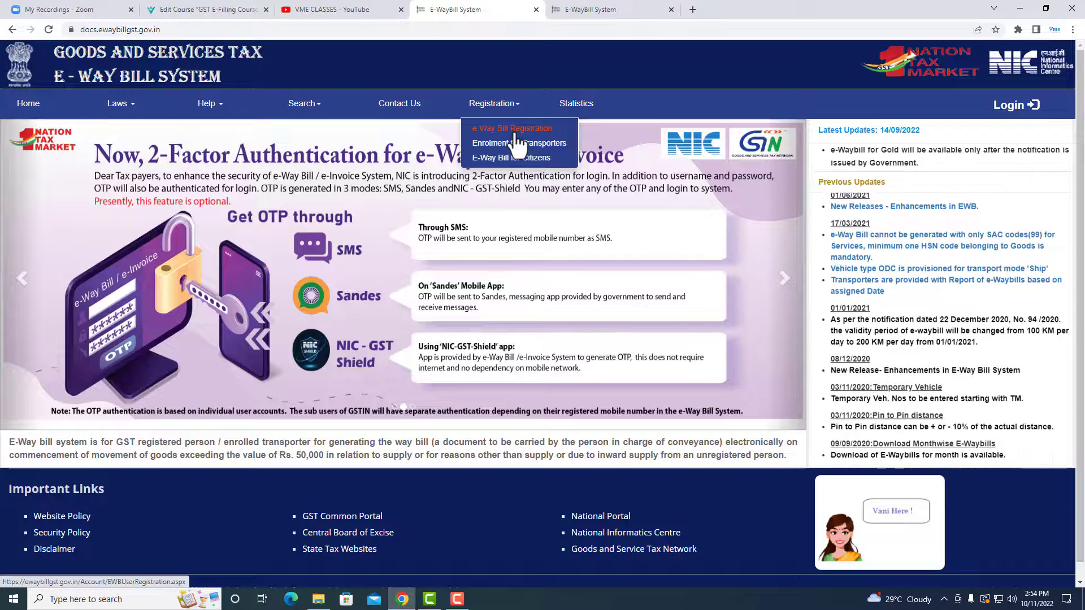